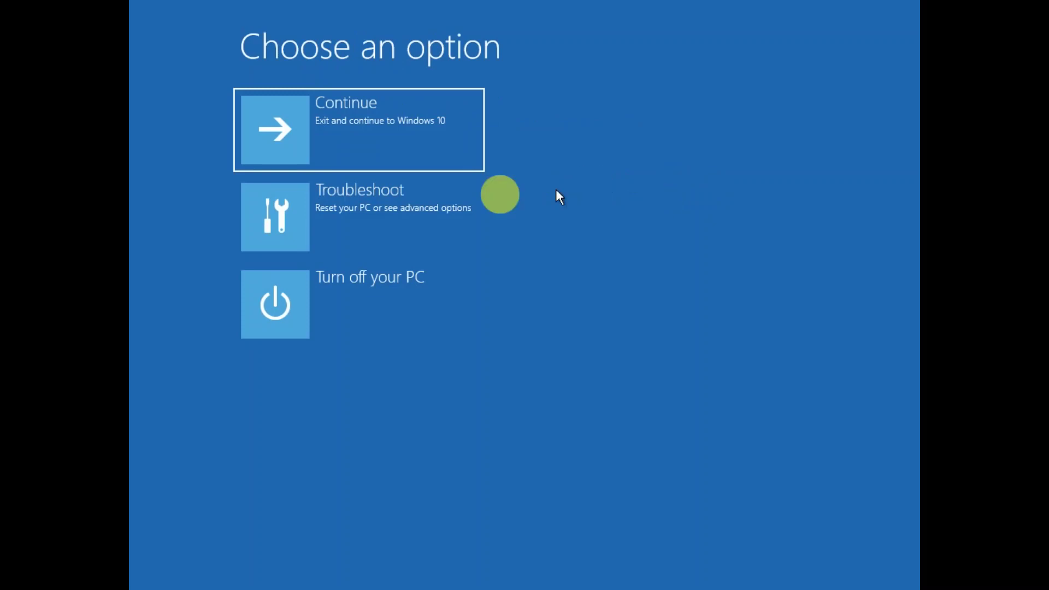
- Open Command Prompt through Troubleshoot > Advanced options in the recovery menu
left_click(376, 222)
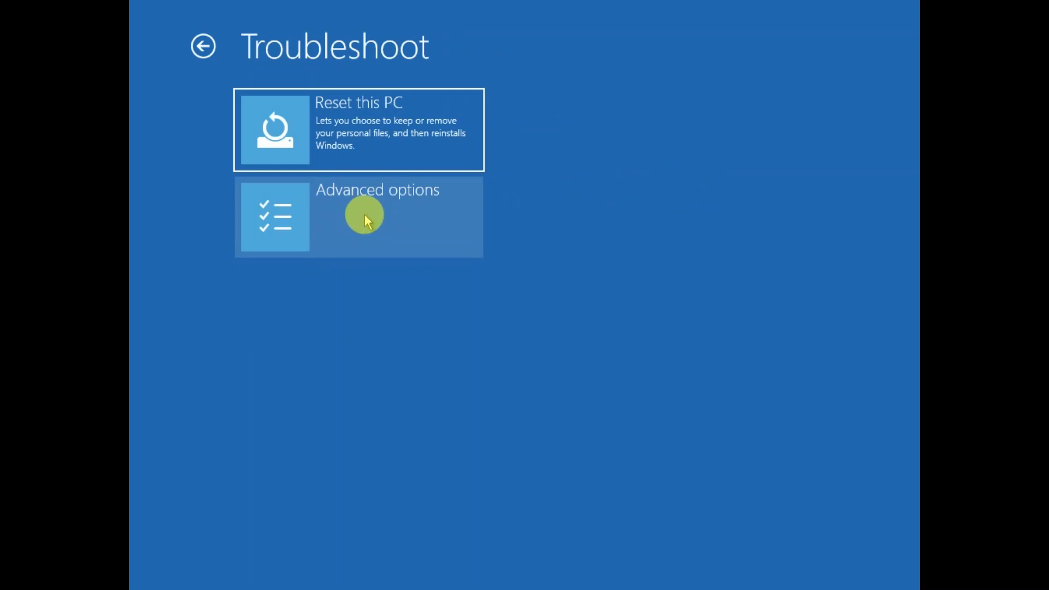
left_click(365, 216)
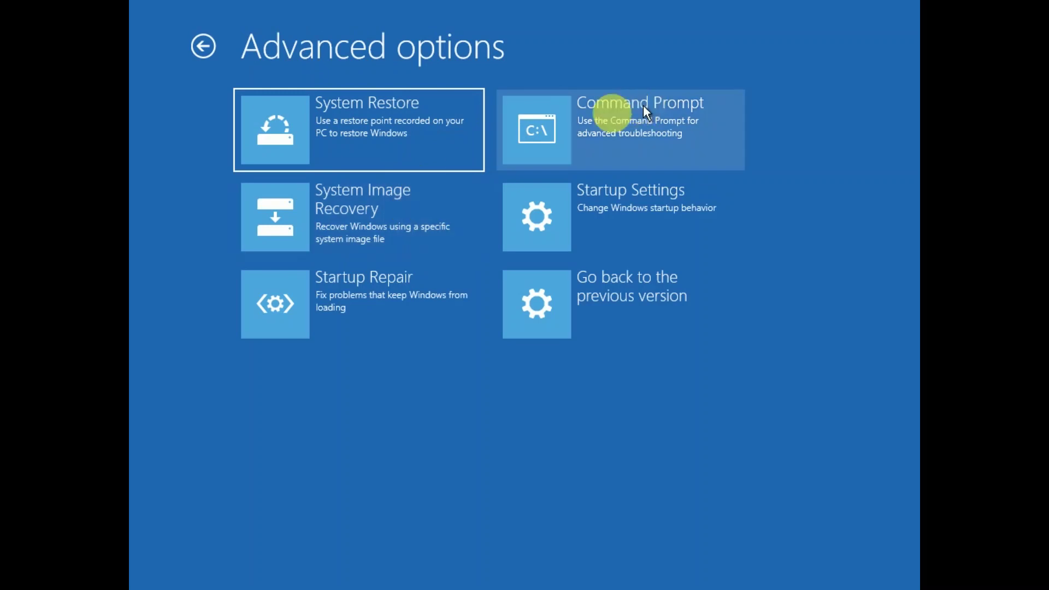
left_click(595, 136)
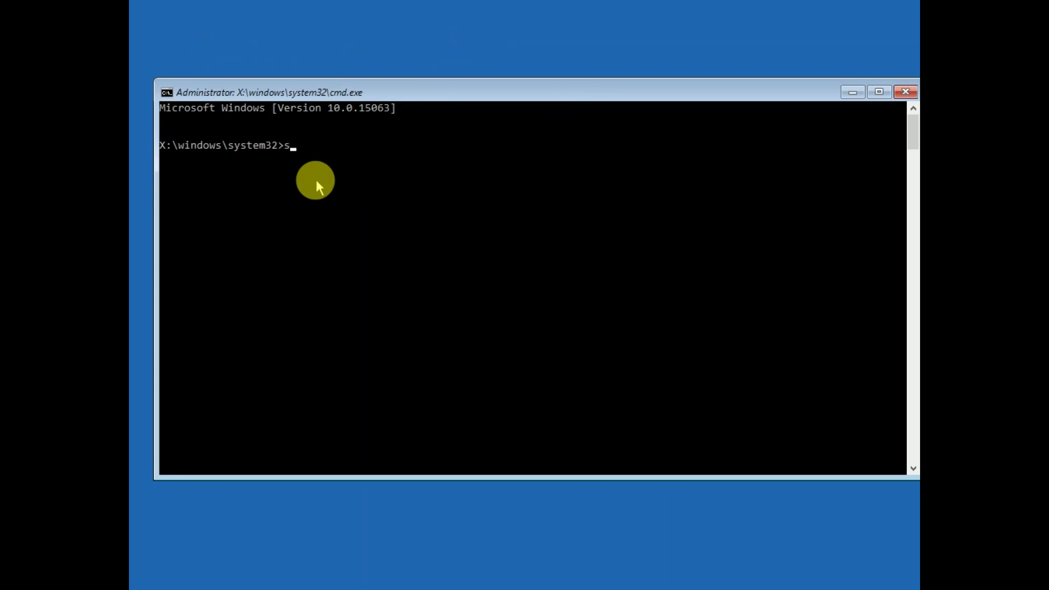
- Run sfc /scannow, which ends with Windows Resource Protection unable to perform the operation
type("sfc")
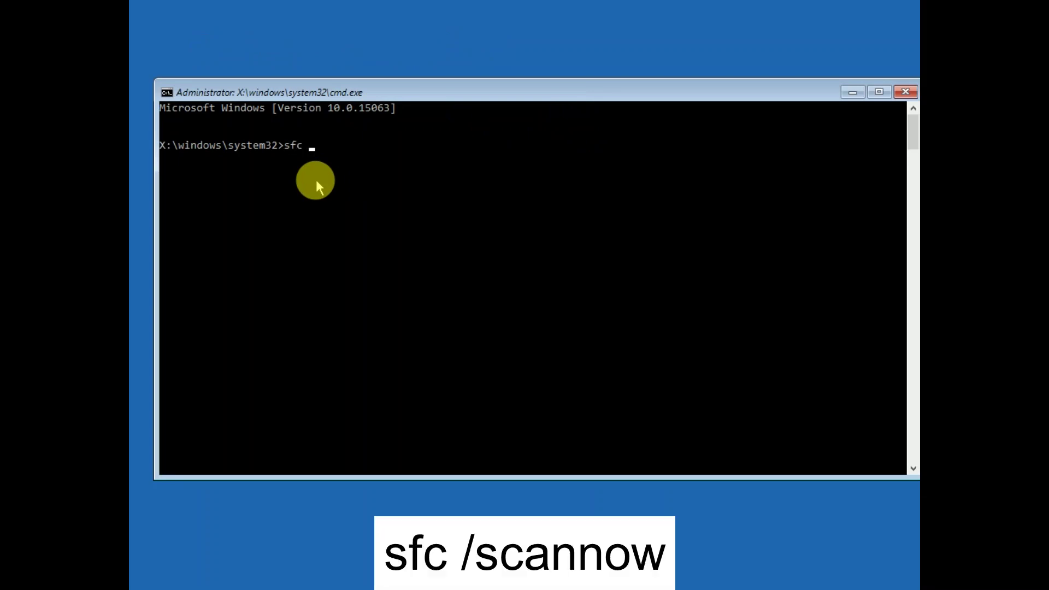
type(" /scannow")
key("Return")
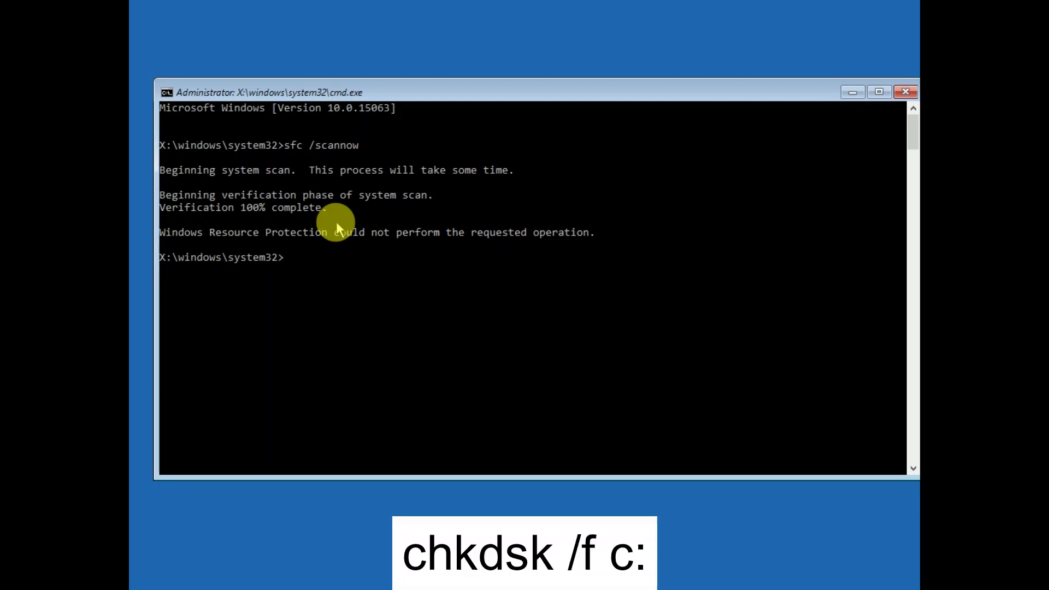
- Run chkdsk /f c: (no errors found), then exit Command Prompt back to the recovery menu
type("chkdsk /f c:")
key("Return")
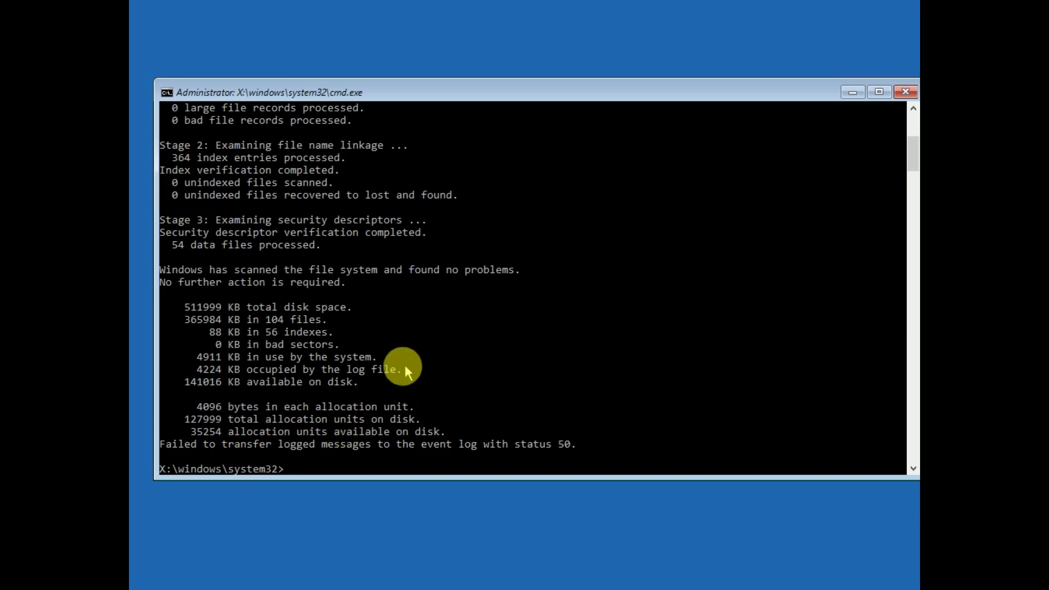
type("exi")
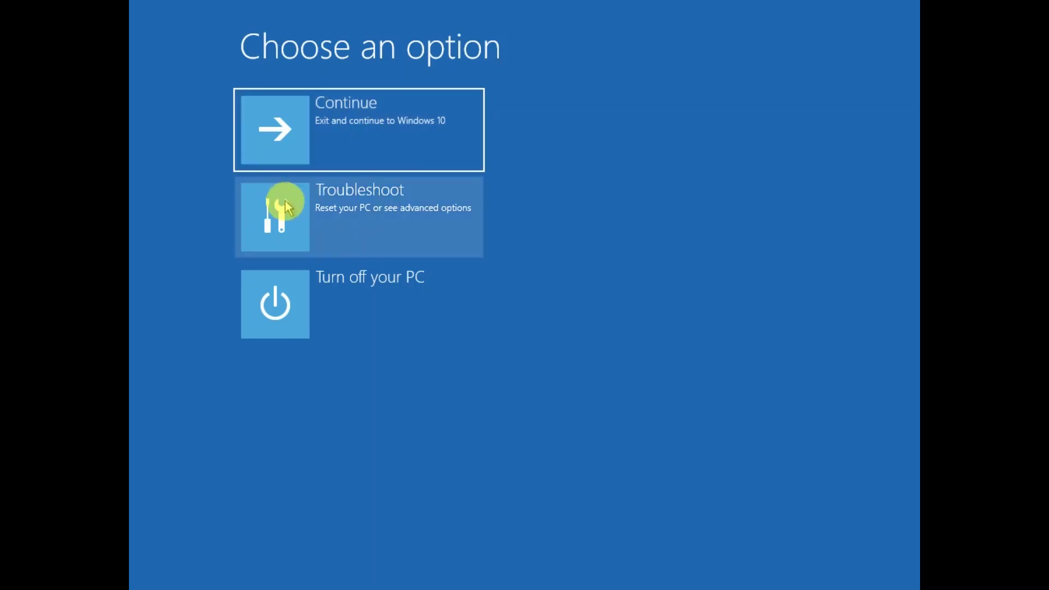
- Start System Restore from Troubleshoot > Advanced options, reaching its introduction page
left_click(372, 211)
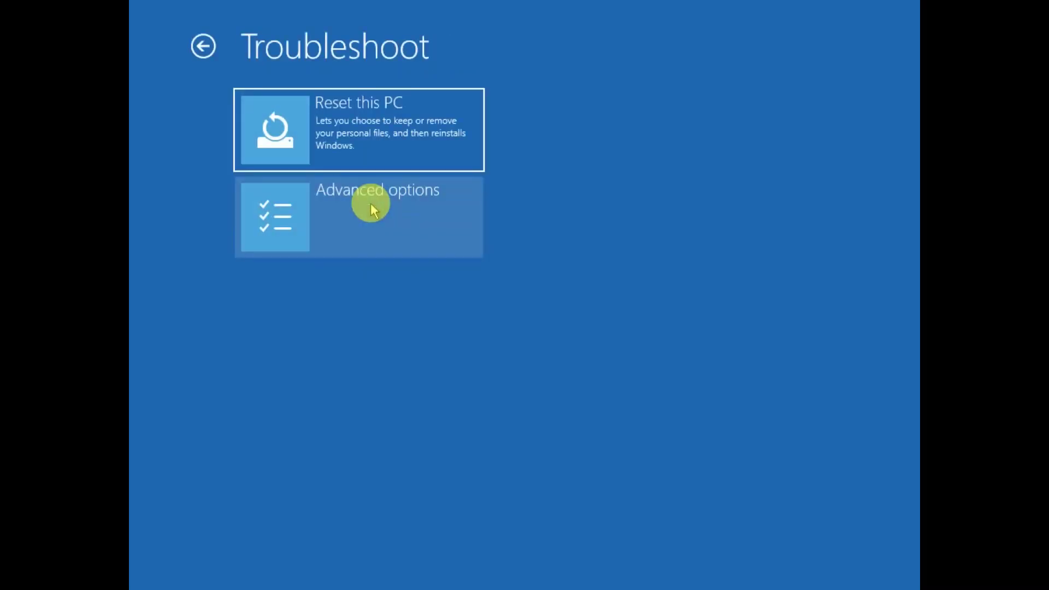
left_click(347, 232)
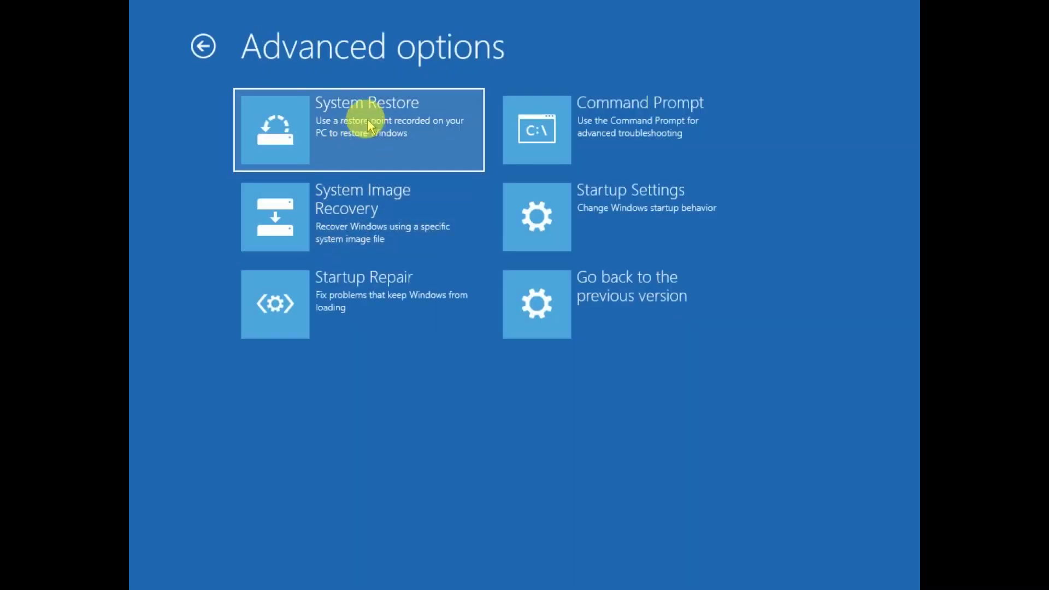
left_click(358, 133)
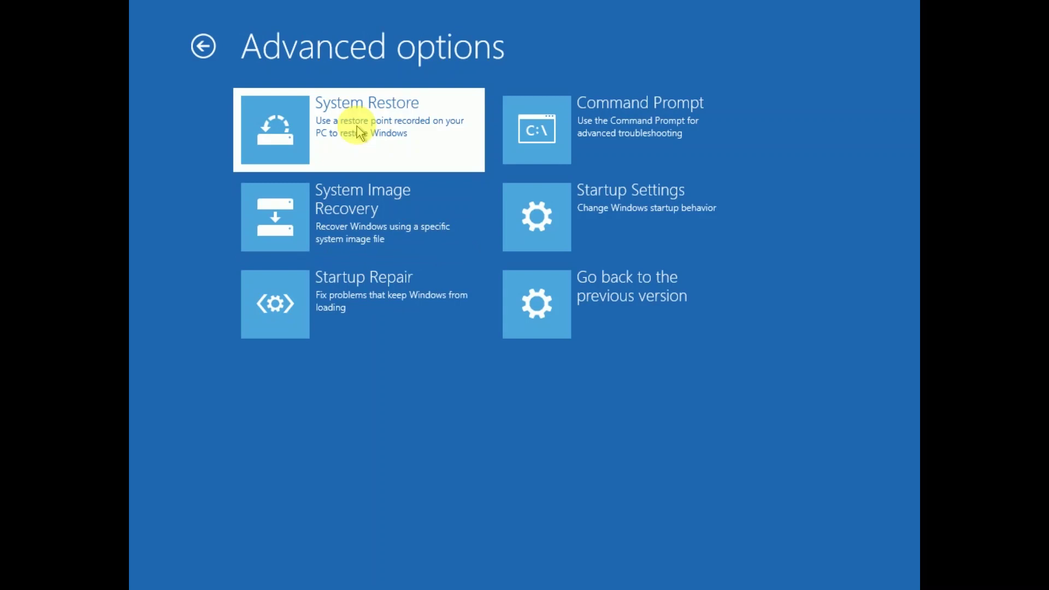
left_click(356, 127)
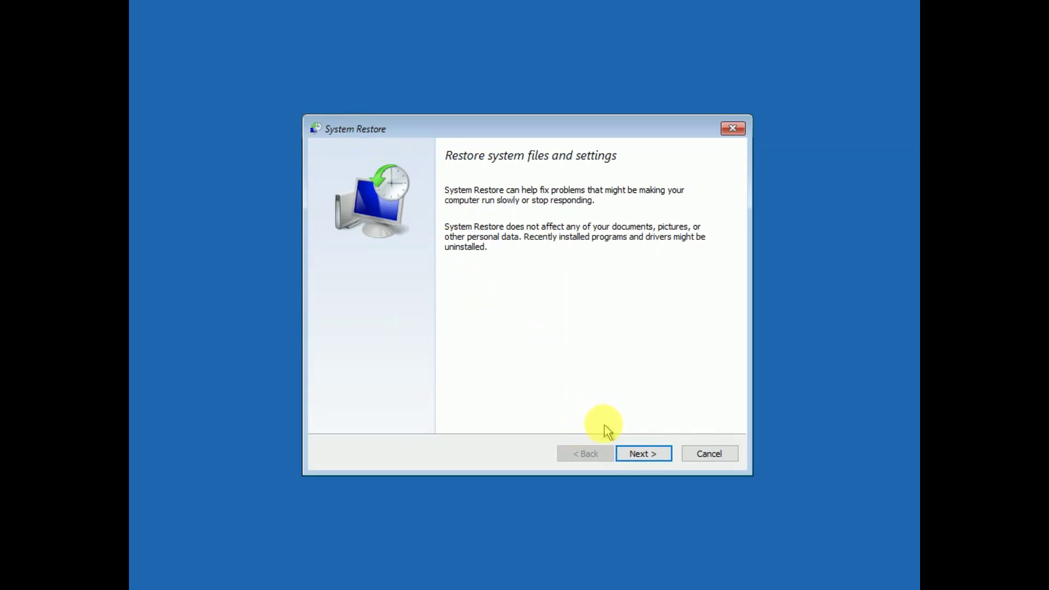
- Select the 11/20/2022 'ok windows' restore point and confirm it with Finish
left_click(635, 455)
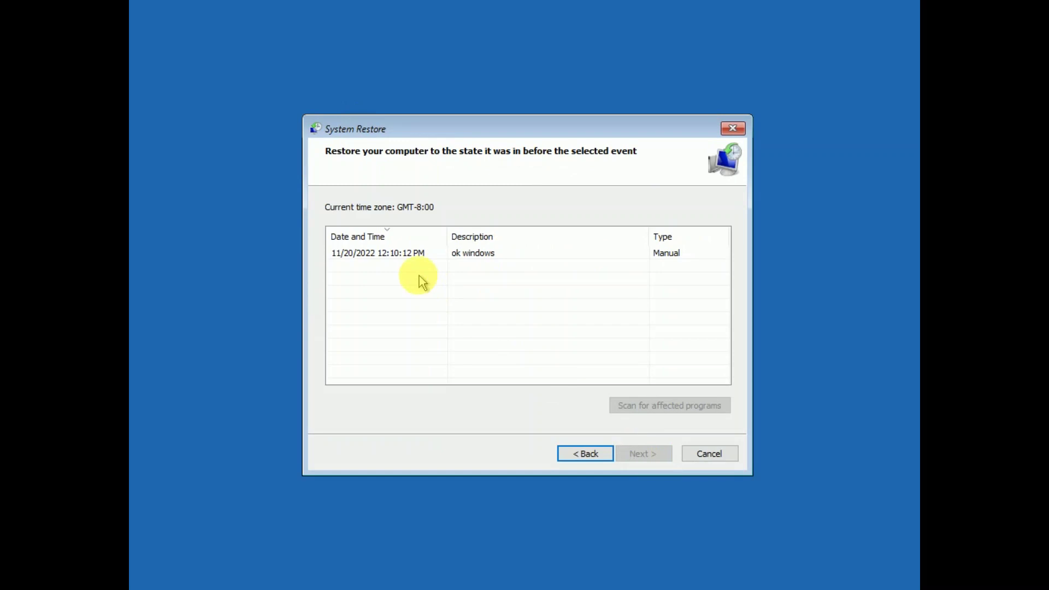
left_click(378, 260)
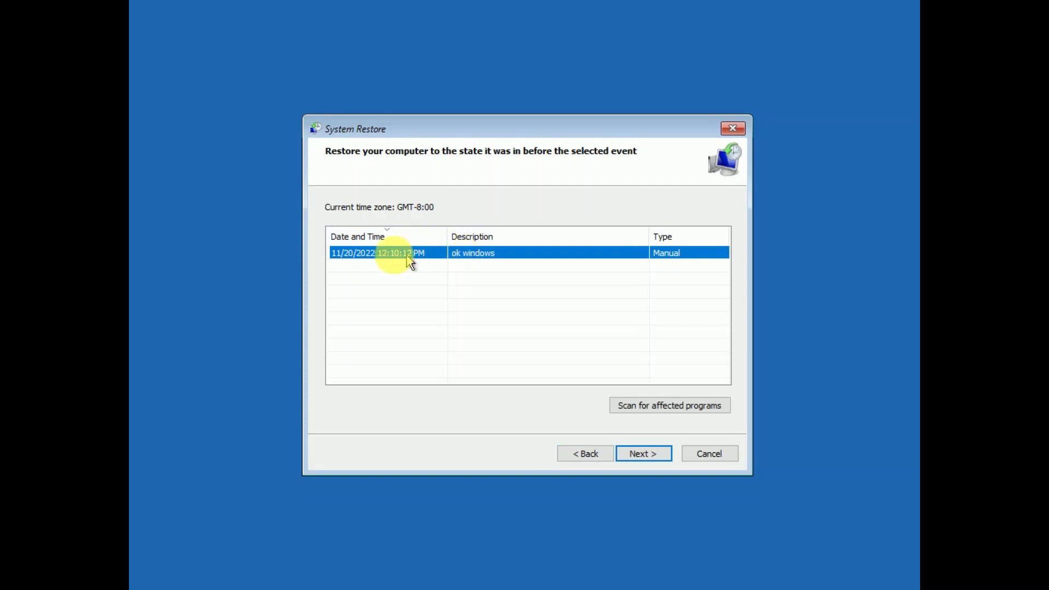
left_click(634, 455)
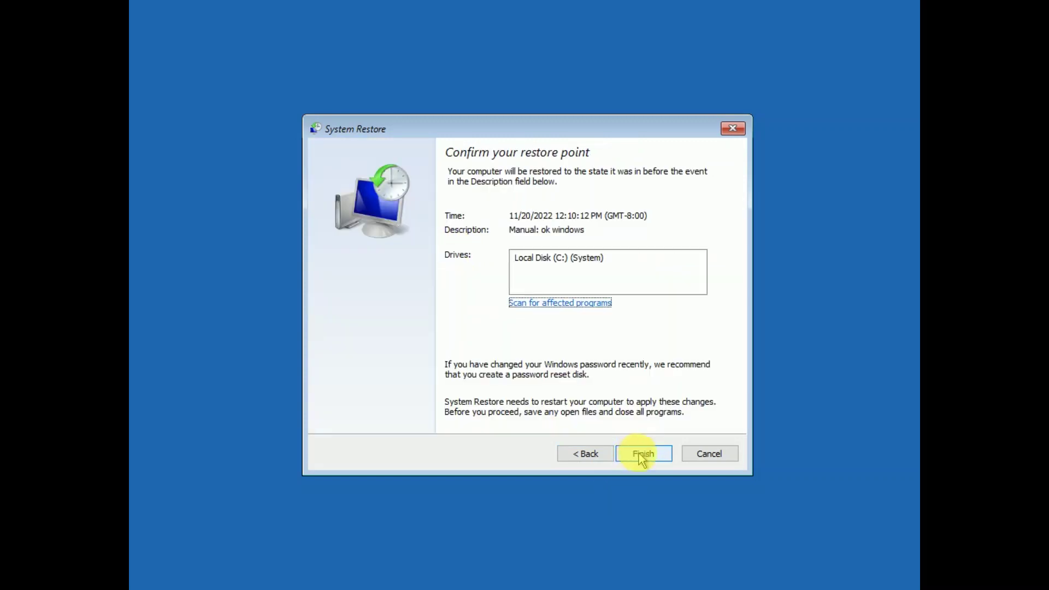
left_click(642, 455)
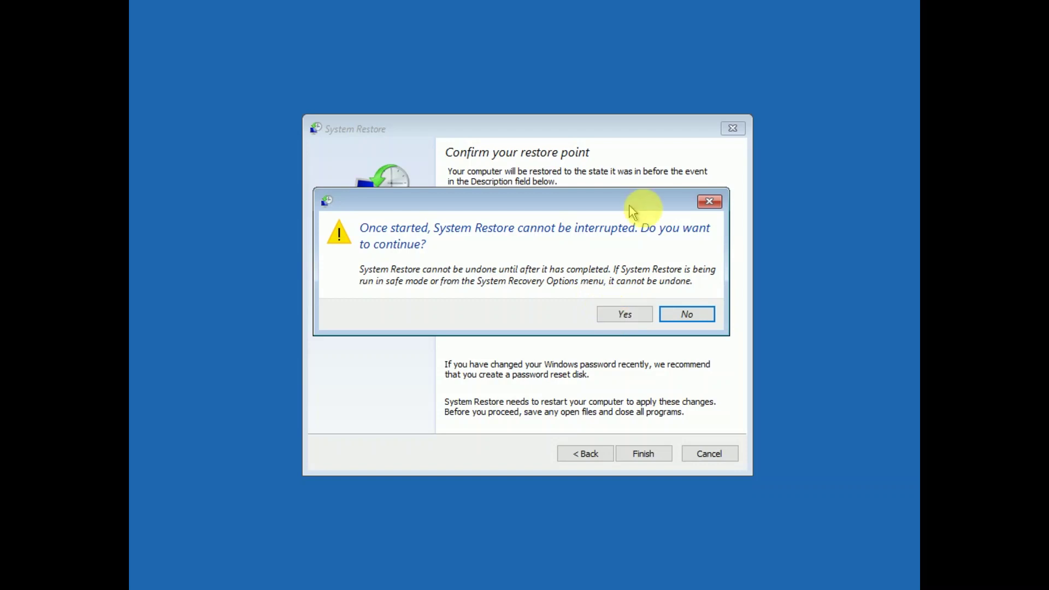
- Accept the warning so System Restore rolls back to 'ok windows' and reboots to the desktop
left_click_drag(644, 210, 612, 356)
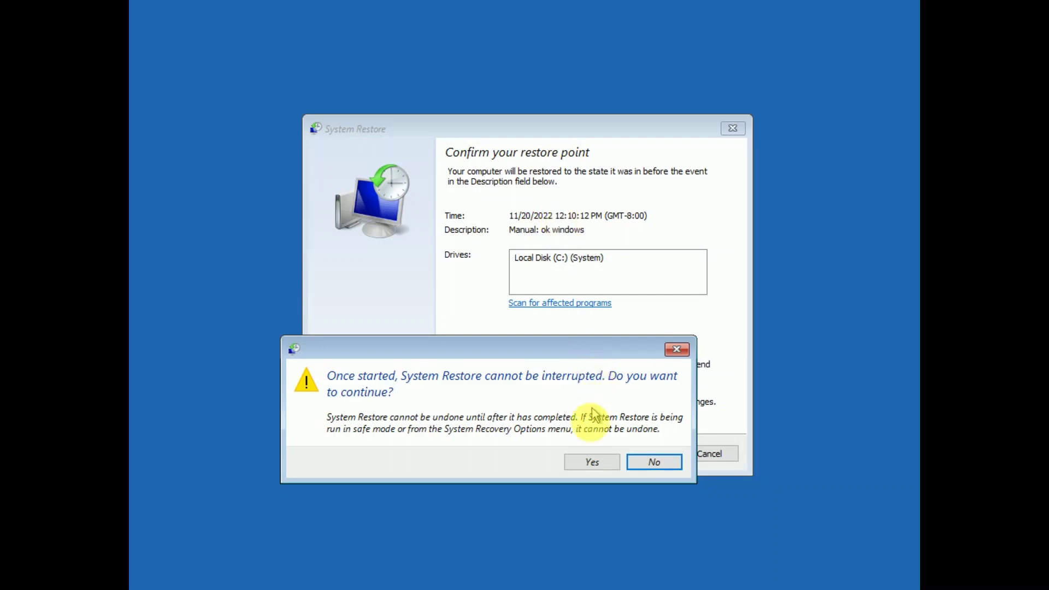
left_click(585, 462)
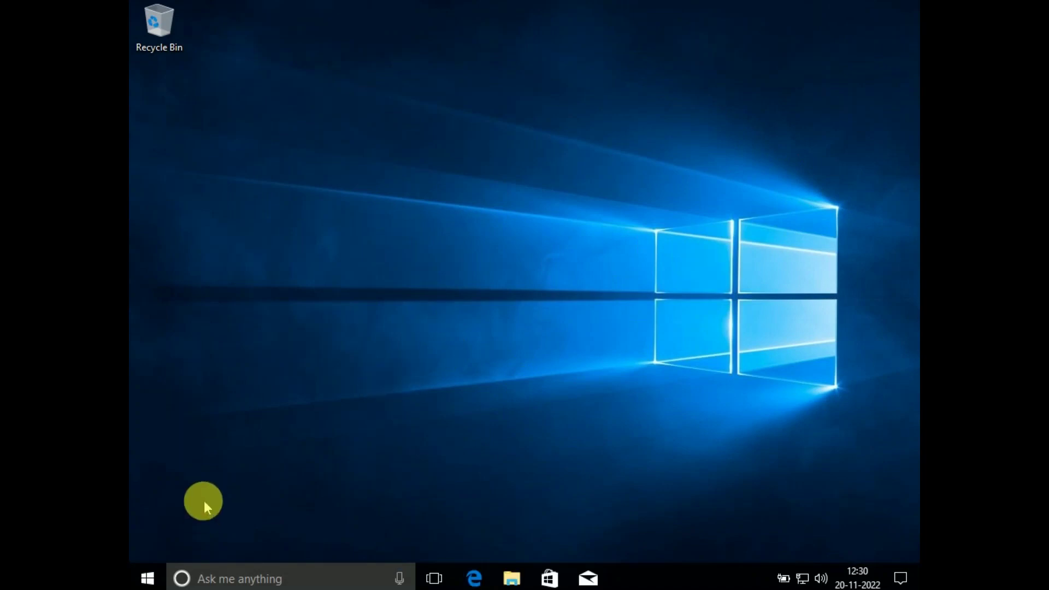
- Restart into advanced startup from Settings > Update & security > Recovery
left_click(148, 580)
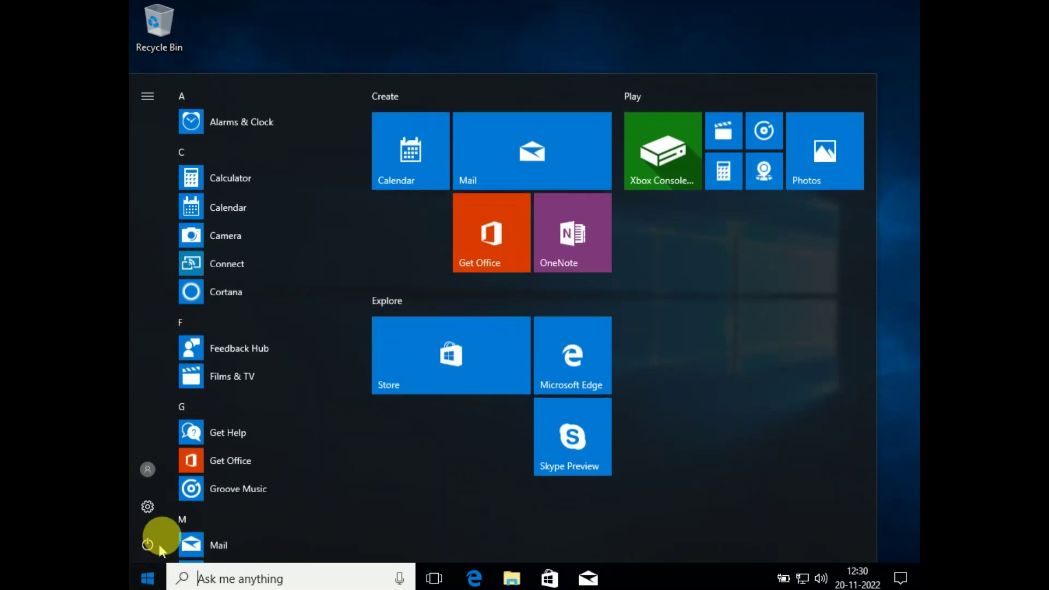
left_click(146, 512)
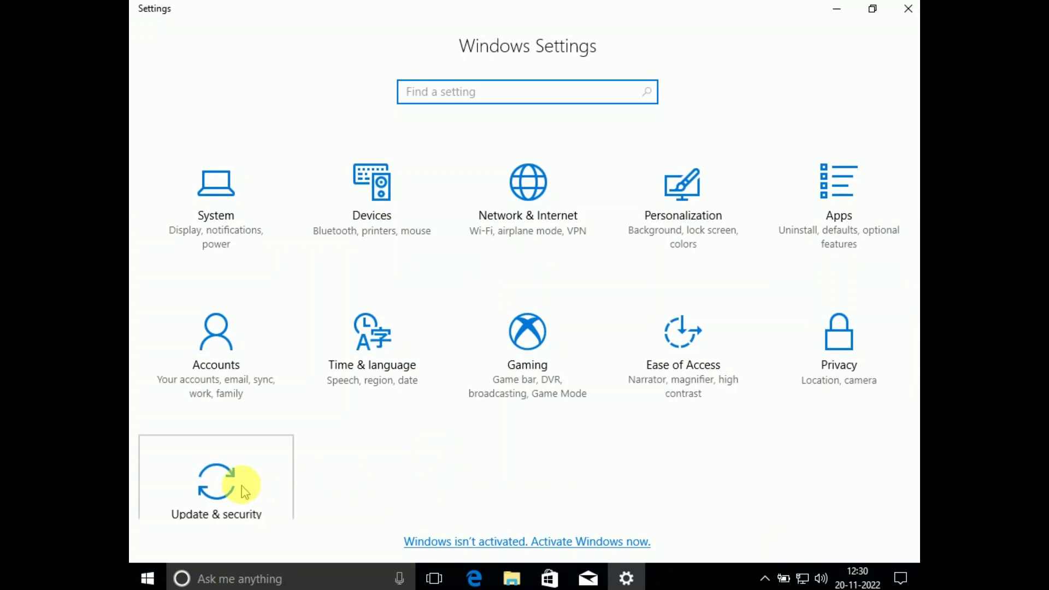
left_click(244, 491)
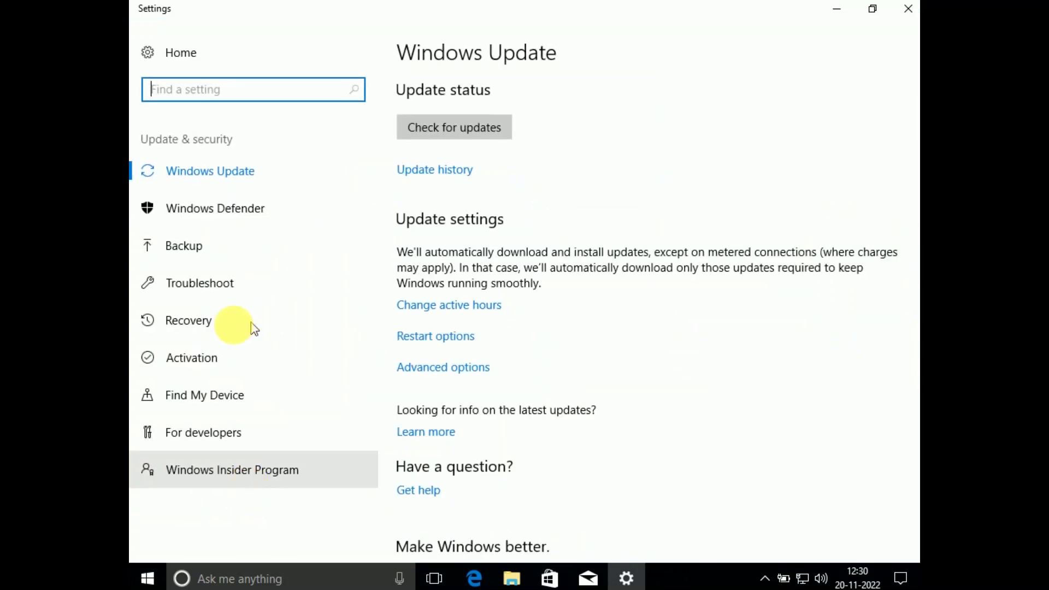
left_click(194, 334)
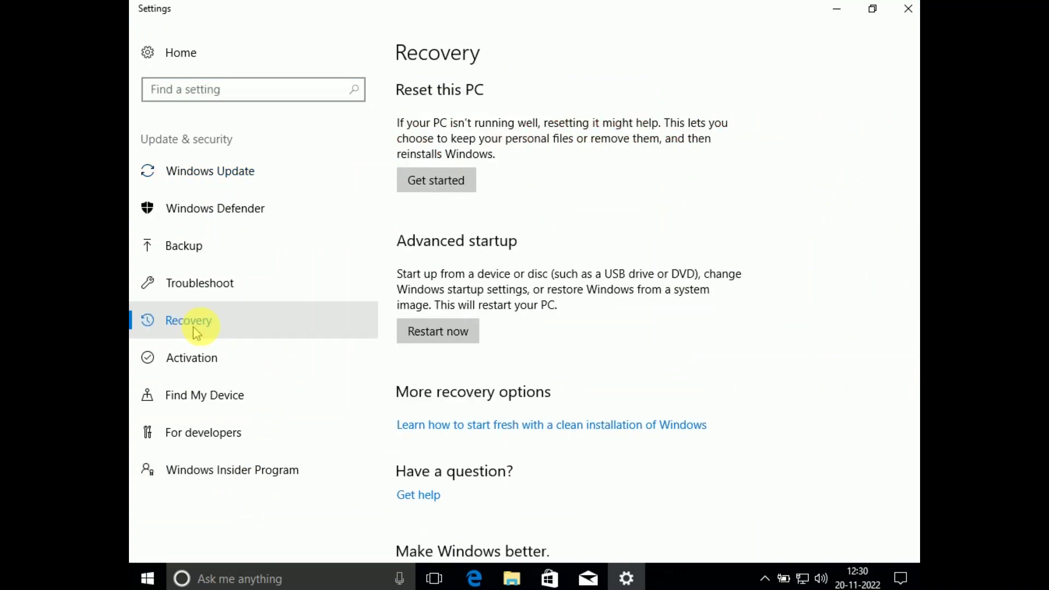
left_click(422, 338)
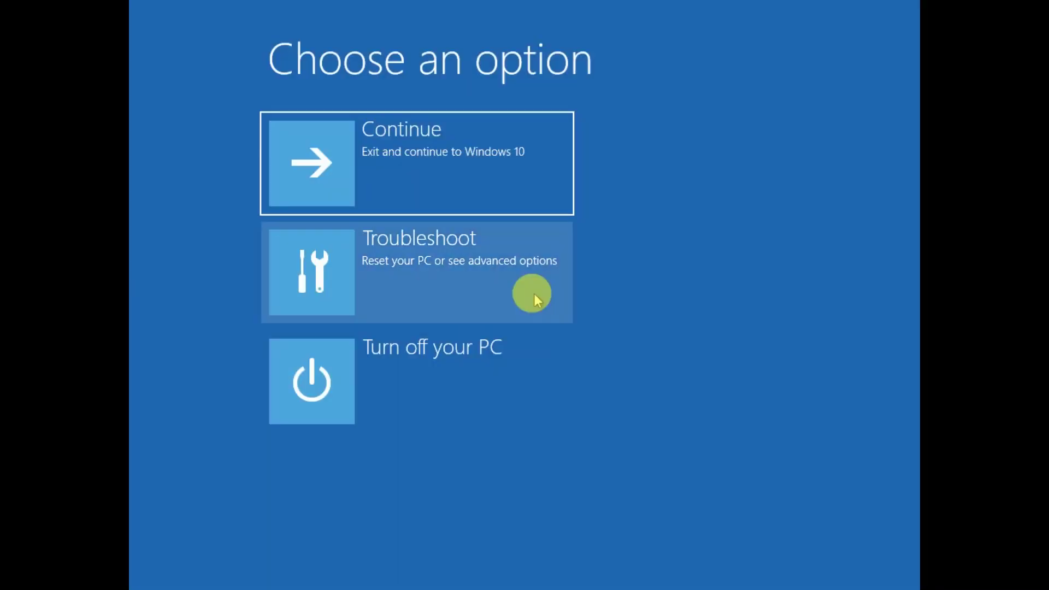
- Launch Startup Repair from Troubleshoot > Advanced options
left_click(428, 266)
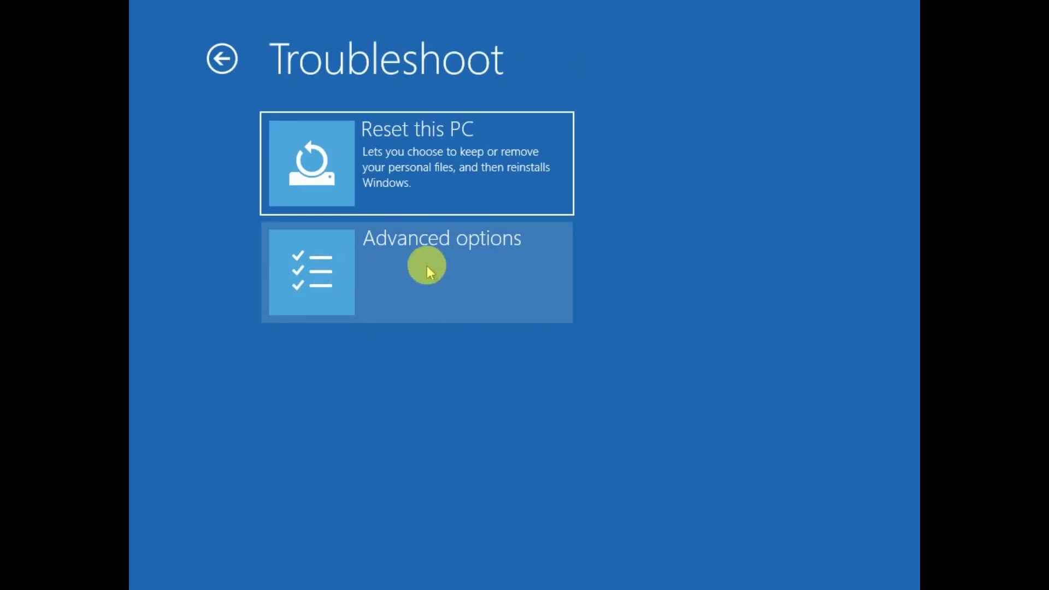
left_click(472, 270)
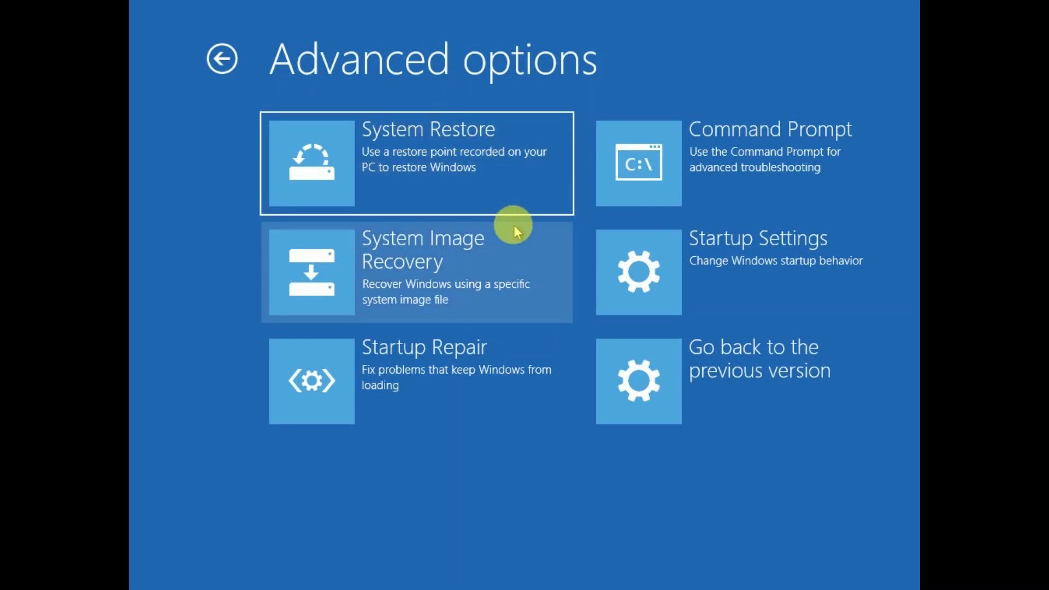
left_click(415, 364)
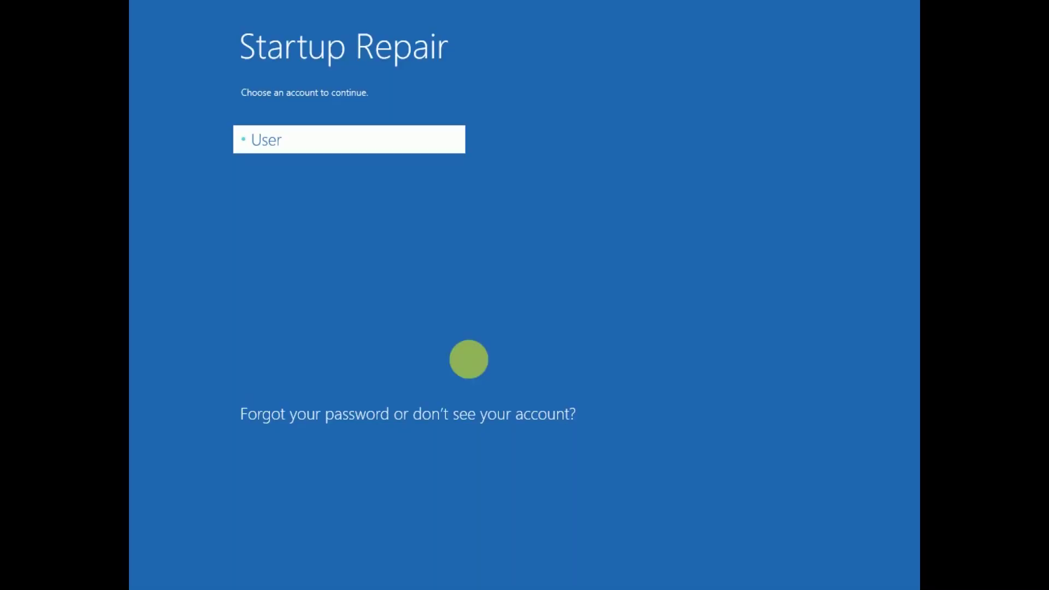
- Continue as the local account with no password; Startup Repair reports it couldn't repair the PC
key("Return")
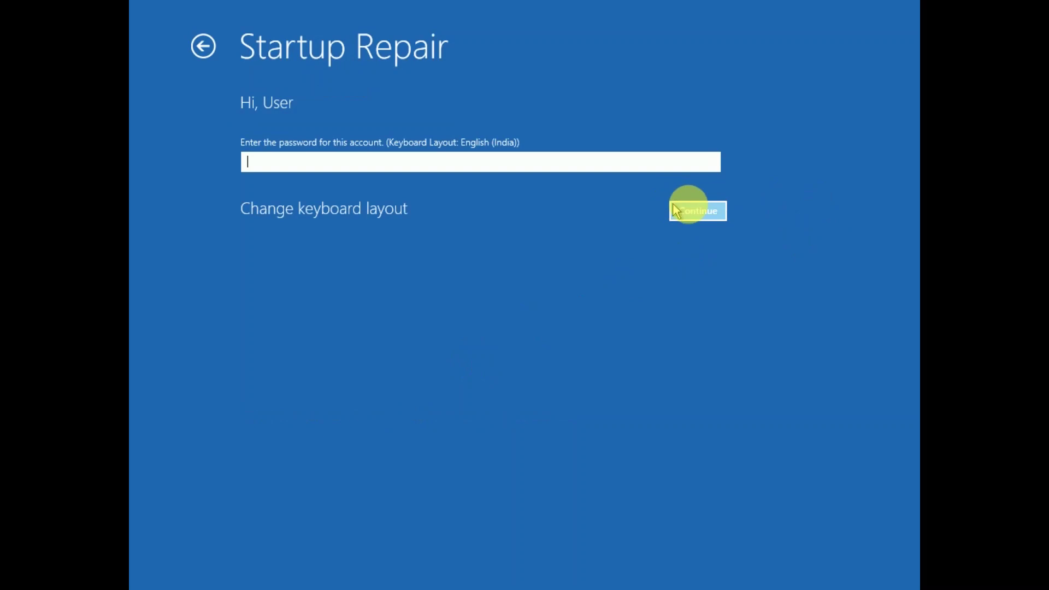
left_click(697, 219)
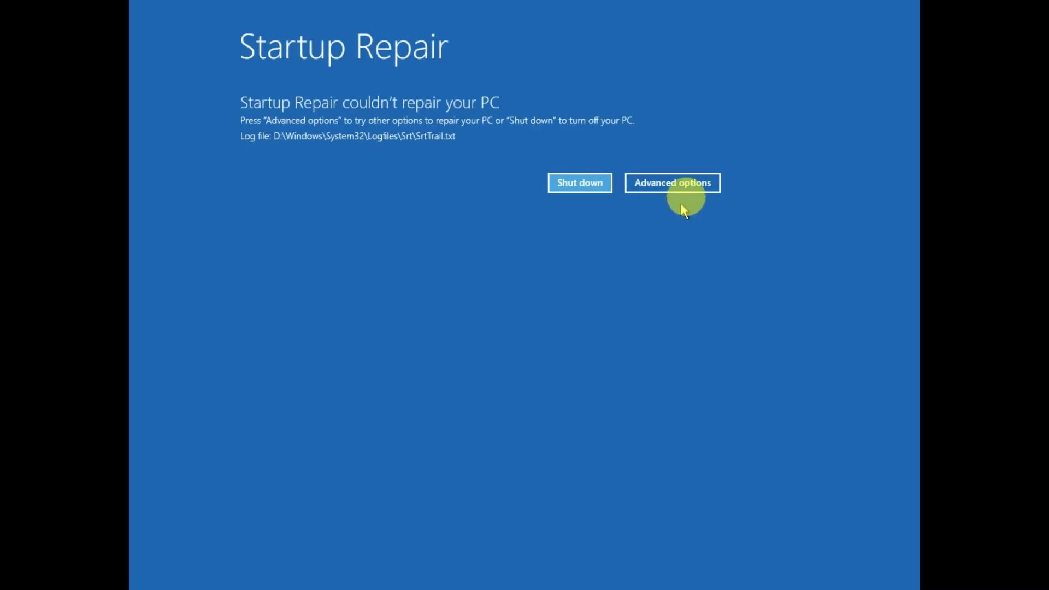
- Navigate from Startup Repair's Advanced options through Troubleshoot to the Reset this PC screen
left_click(672, 183)
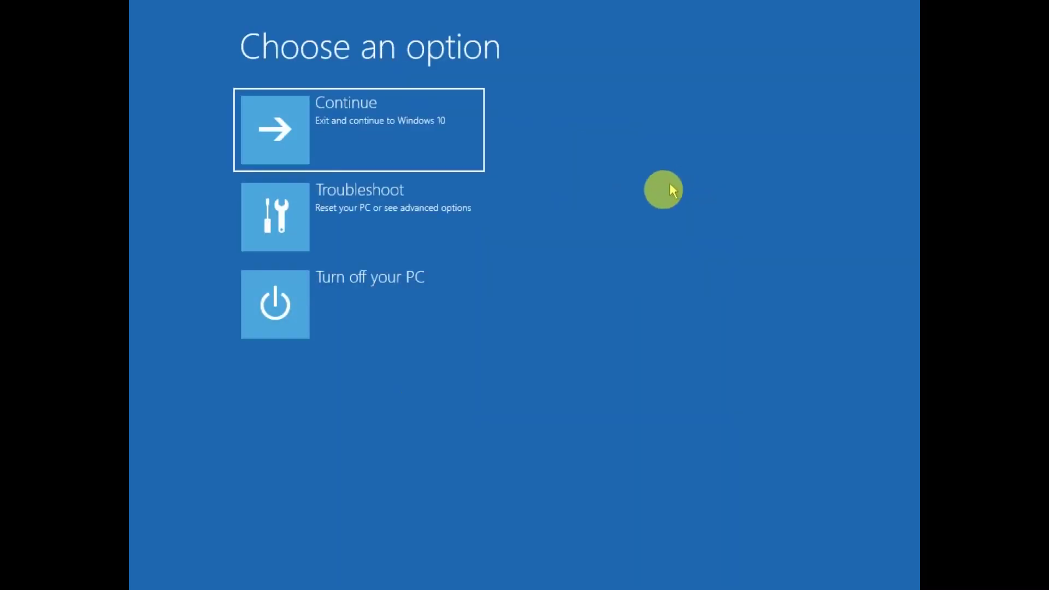
left_click(390, 217)
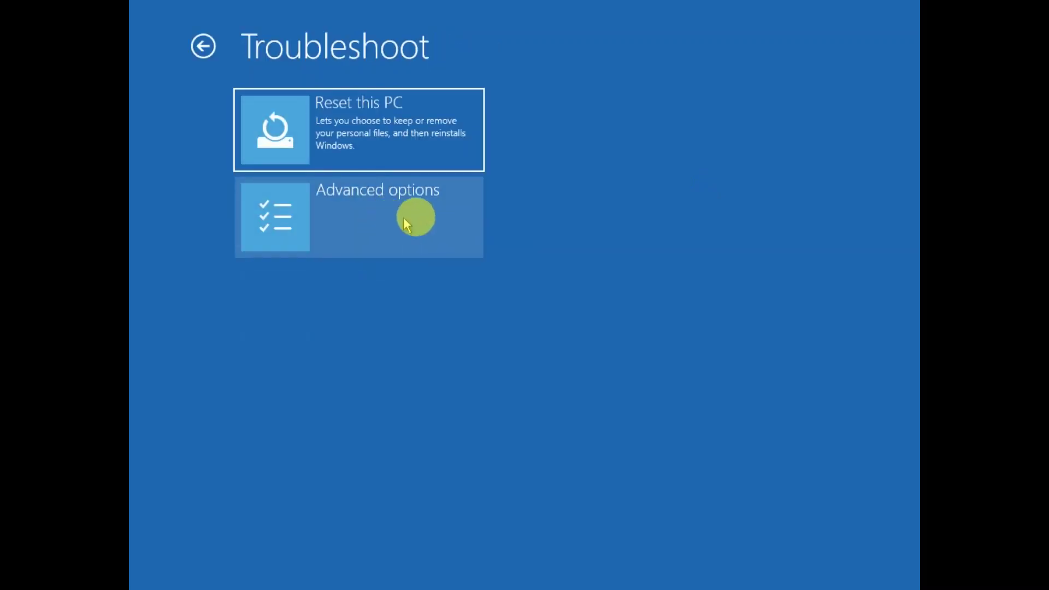
left_click(370, 217)
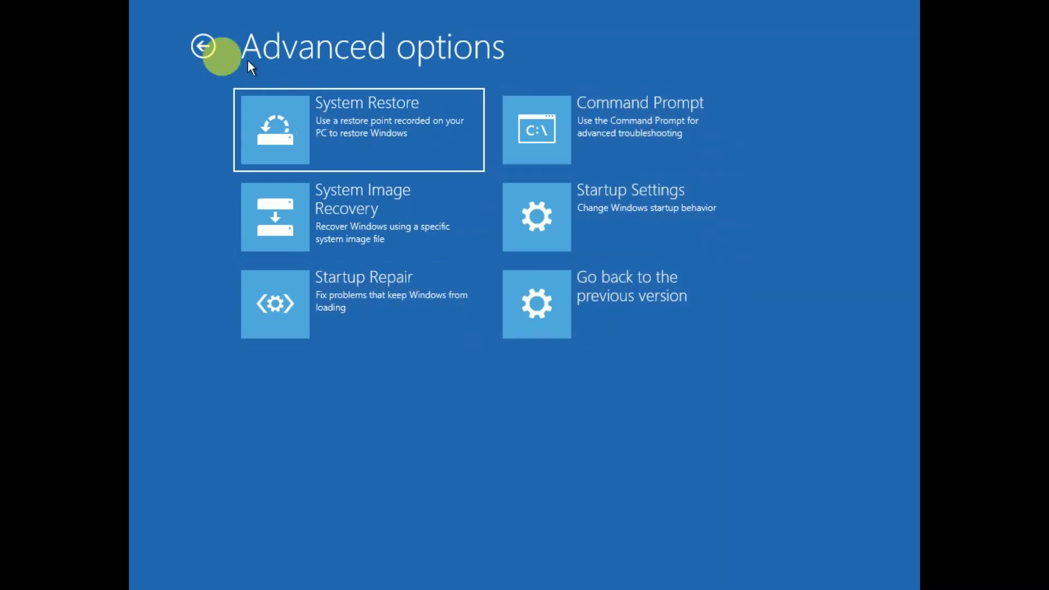
left_click(207, 47)
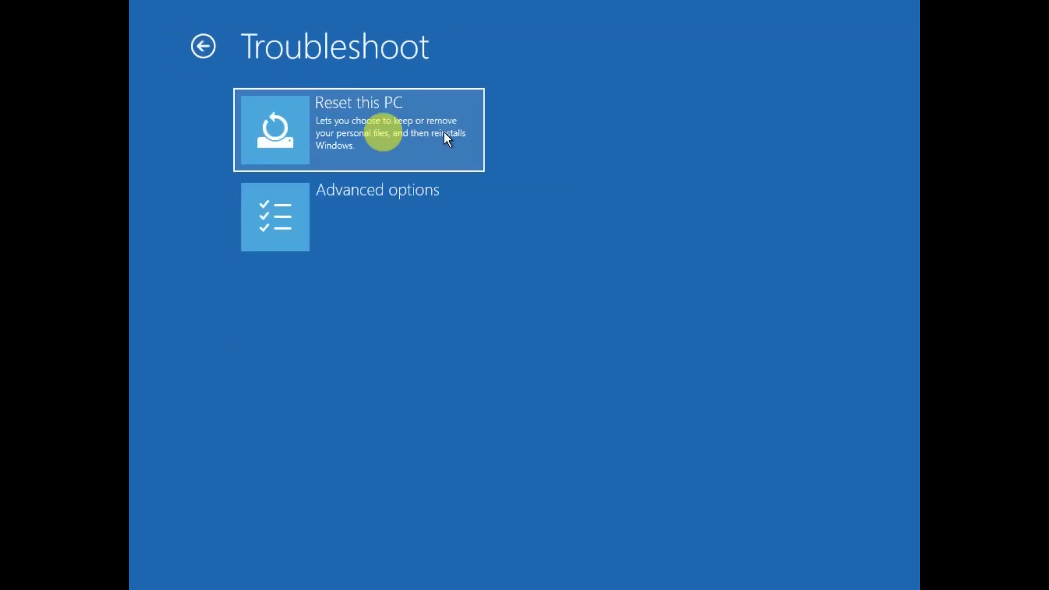
left_click(384, 131)
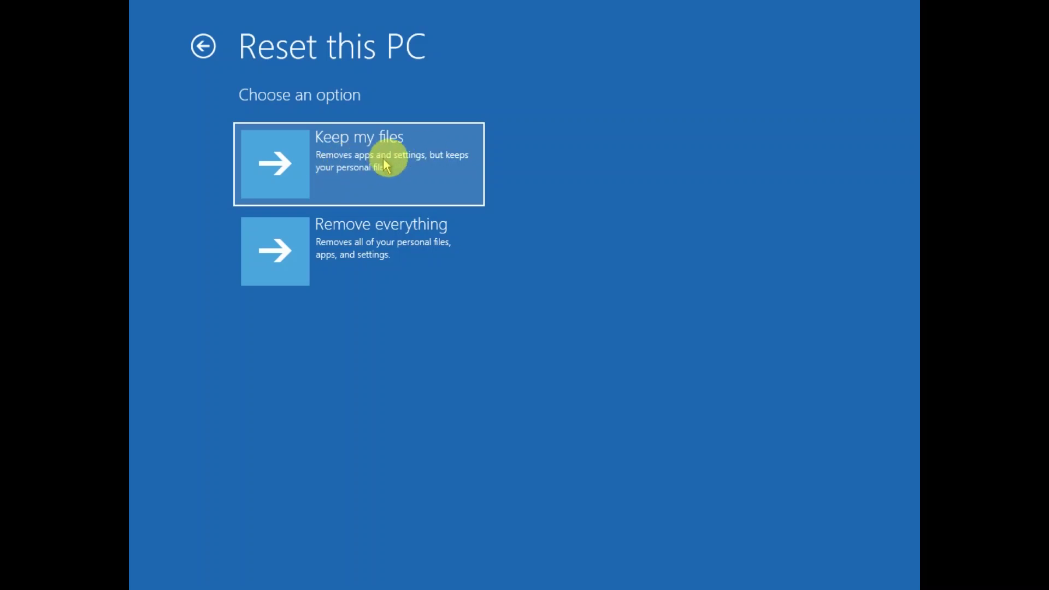
- Choose Keep my files on the Reset this PC screen to reset without losing personal files
left_click(351, 163)
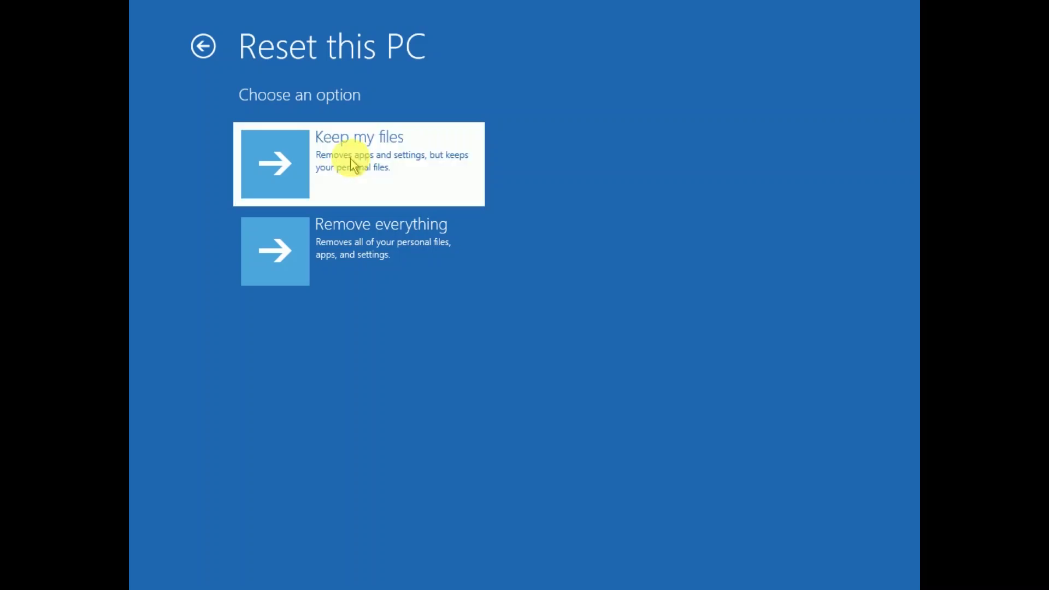